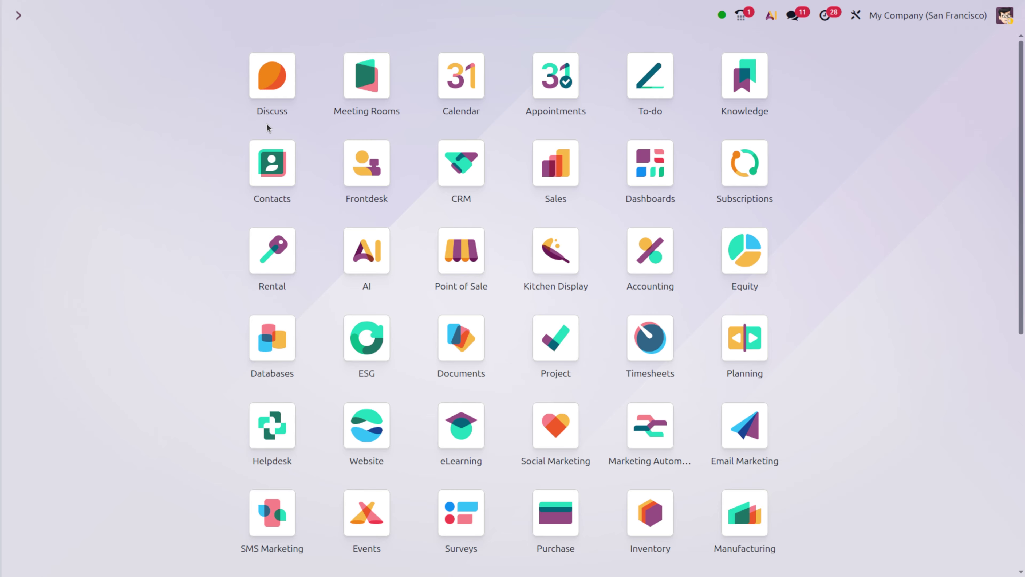
# - Open the Sales app and bring up the order lines of the most recent Acme Corporation quotation
pyautogui.write('sa')
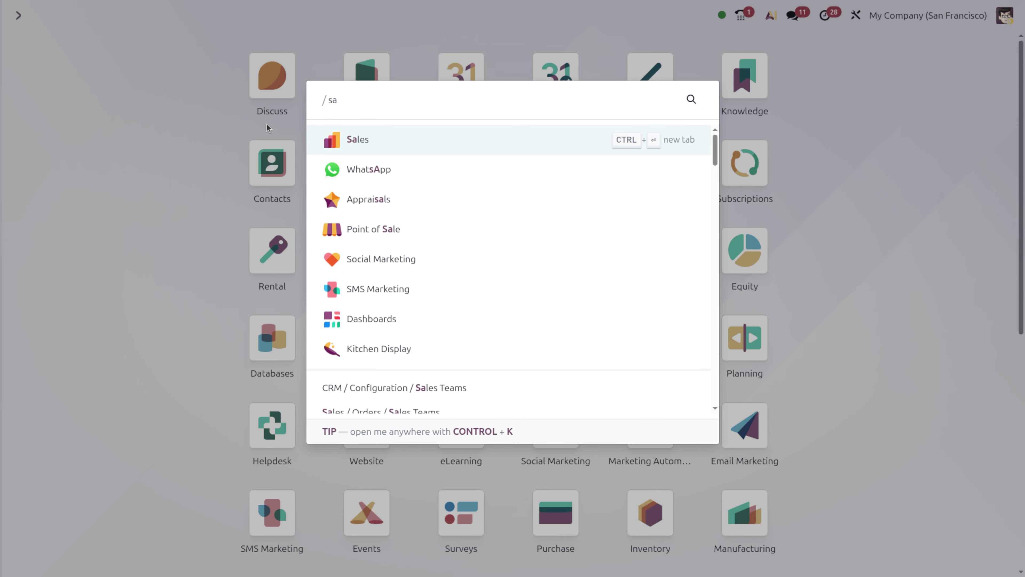
pyautogui.press('Return')
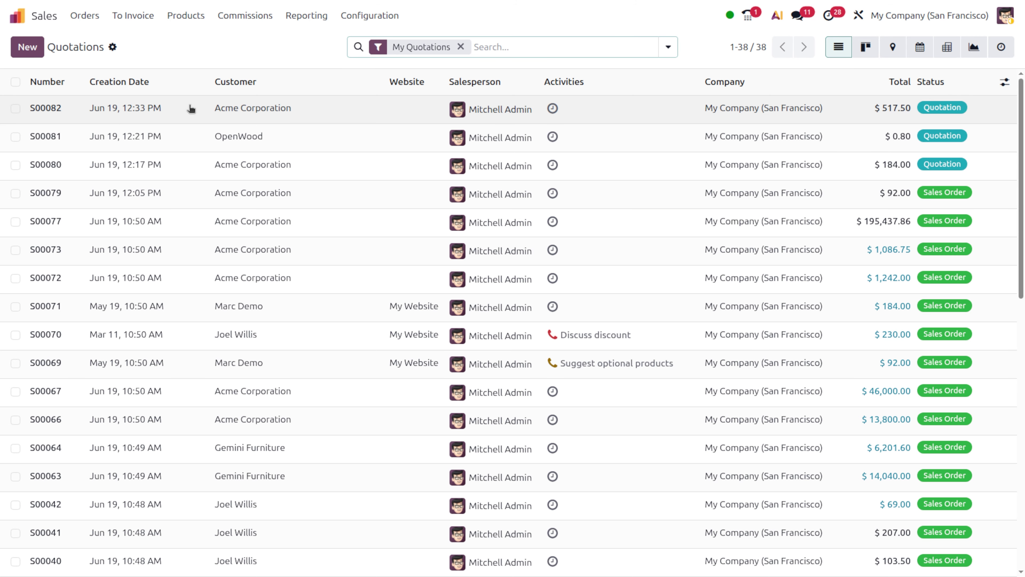
pyautogui.click(191, 108)
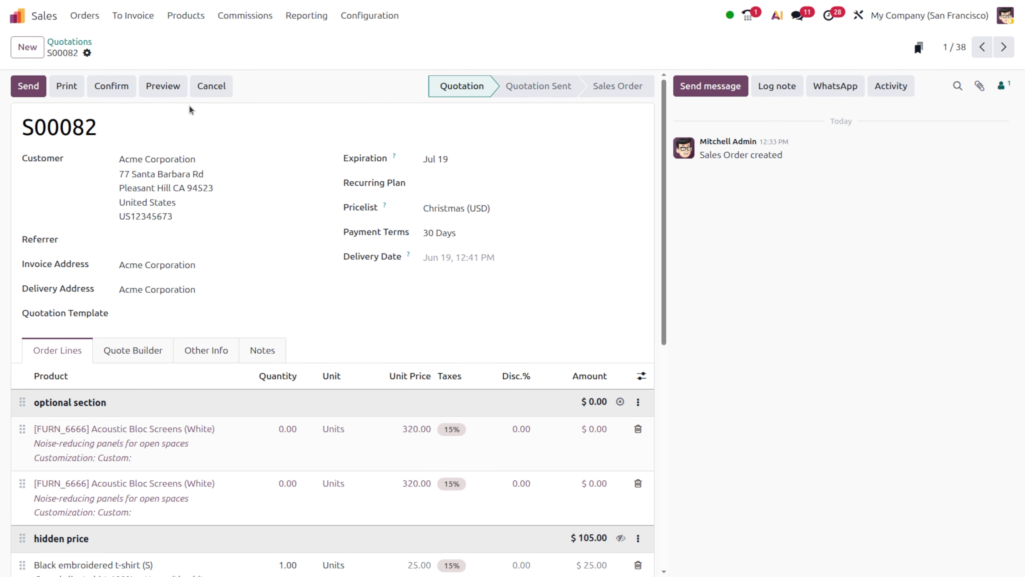
pyautogui.scroll(-4, 292, 372)
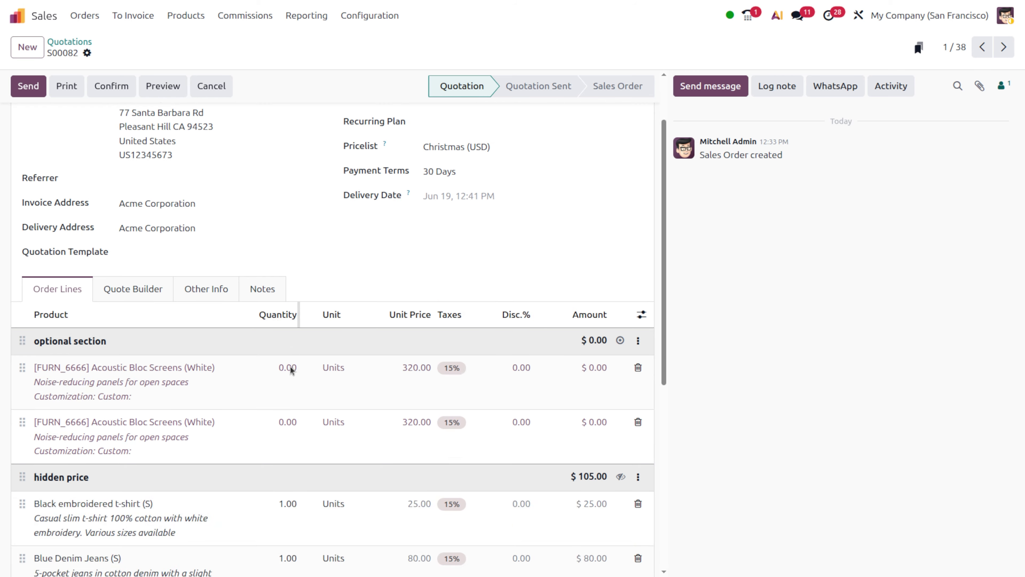
pyautogui.scroll(-3, 292, 371)
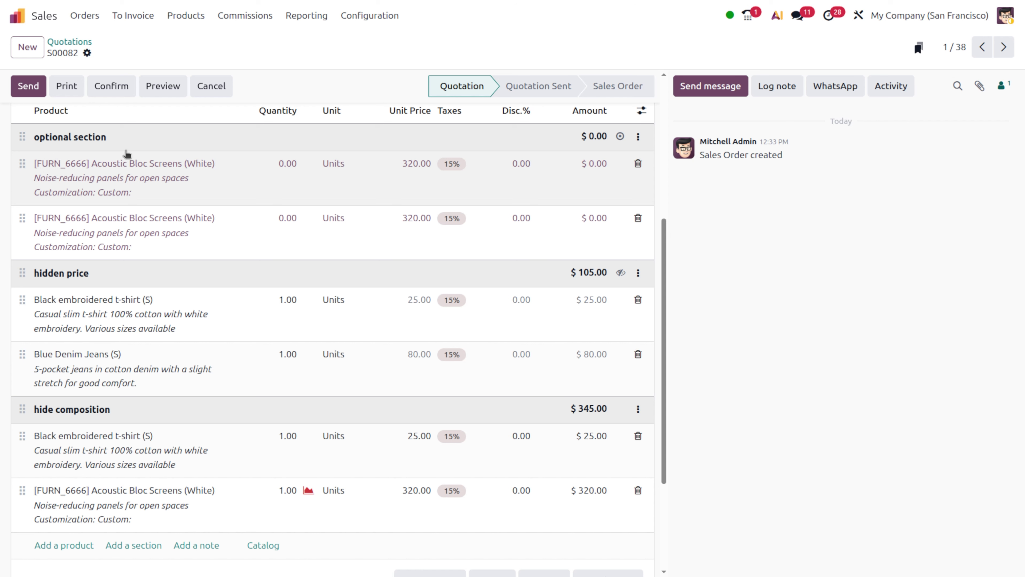
# - Unset the optional status of the "optional section" and set that section as optional again
pyautogui.click(638, 138)
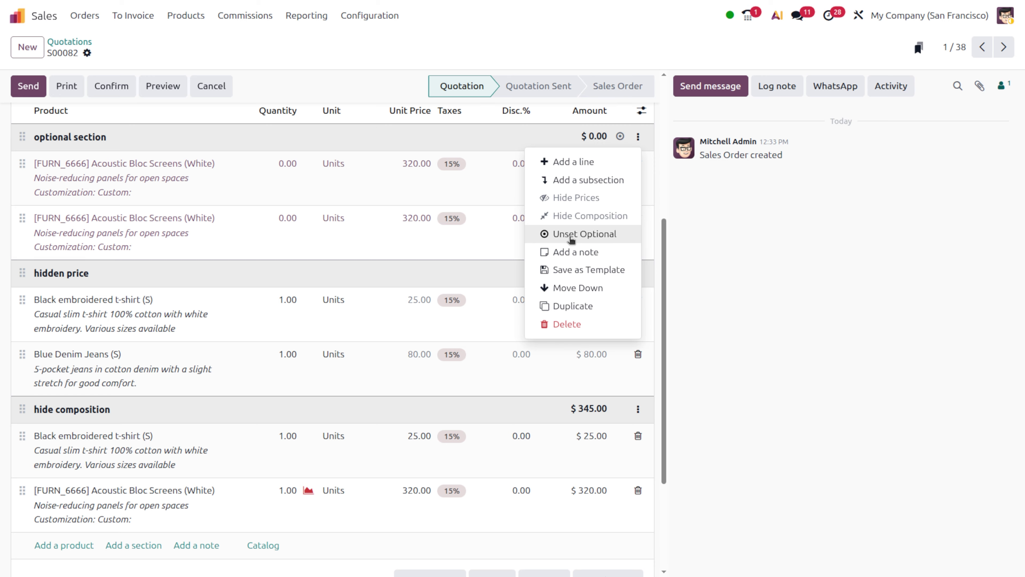
pyautogui.click(572, 238)
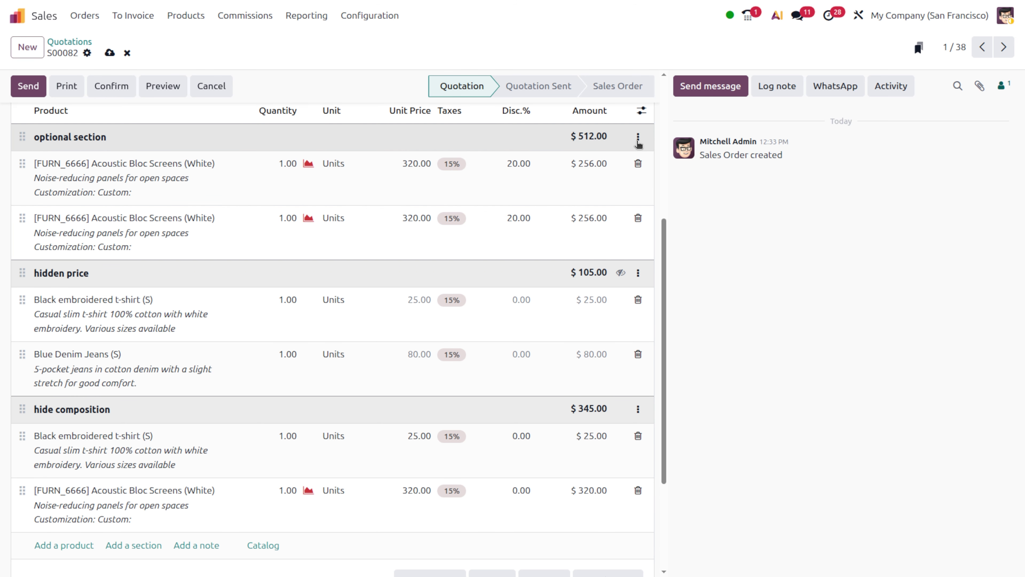
pyautogui.click(638, 137)
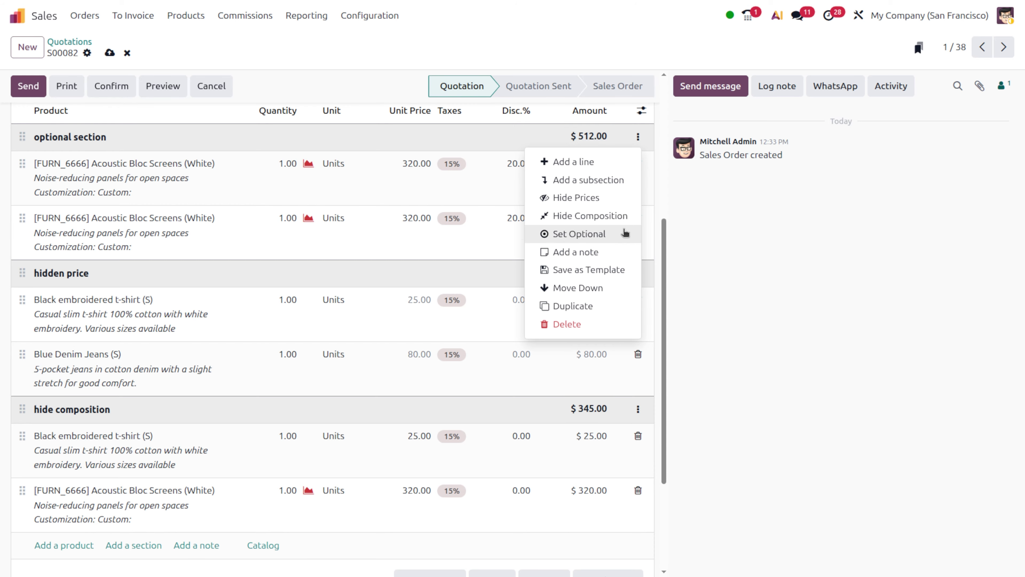
pyautogui.click(625, 234)
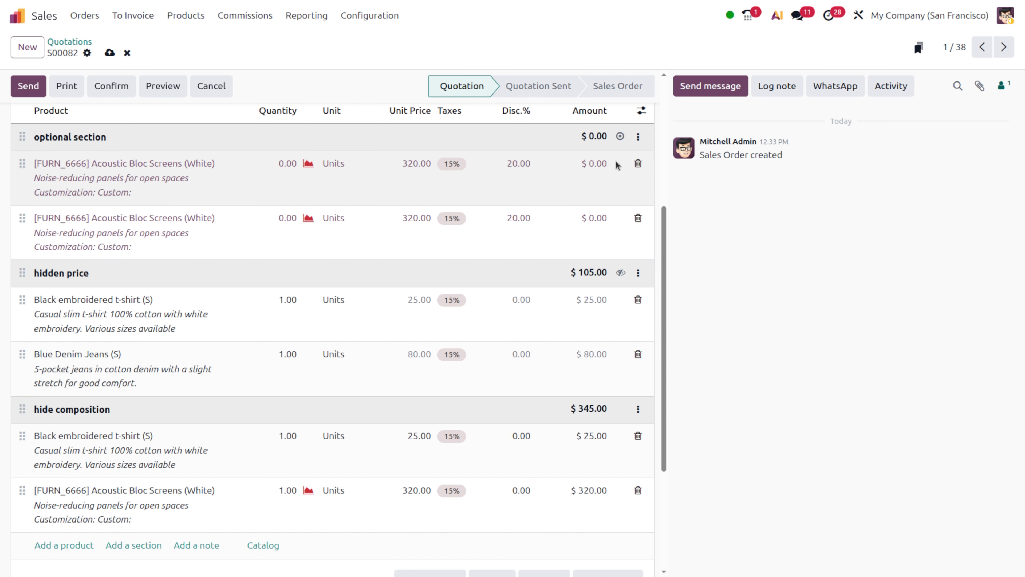
# - Preview the quotation in the customer portal and set the first optional Acoustic Bloc Screens line's quantity to 1
pyautogui.scroll(5, 617, 165)
pyautogui.scroll(2, 617, 165)
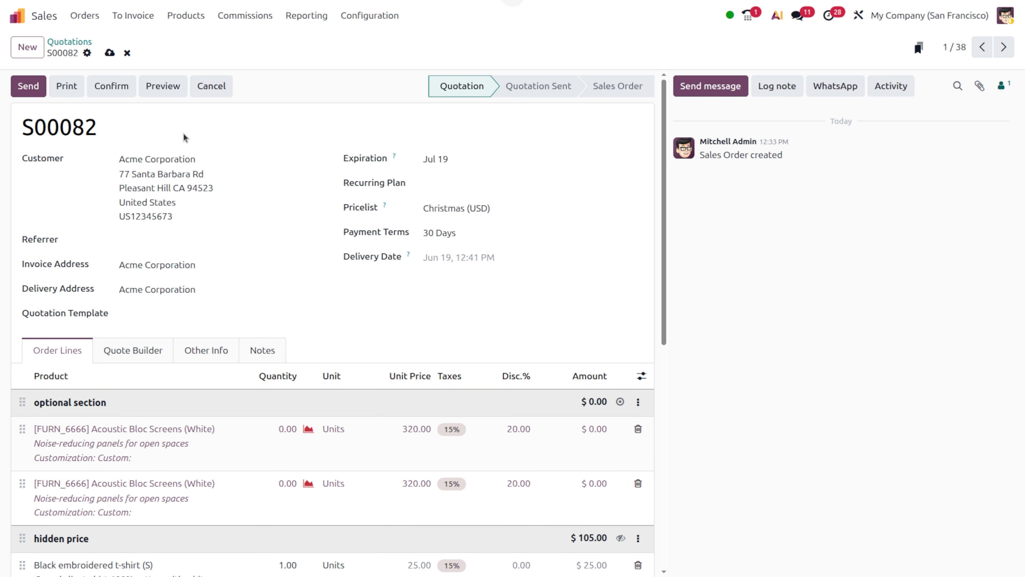
pyautogui.click(166, 94)
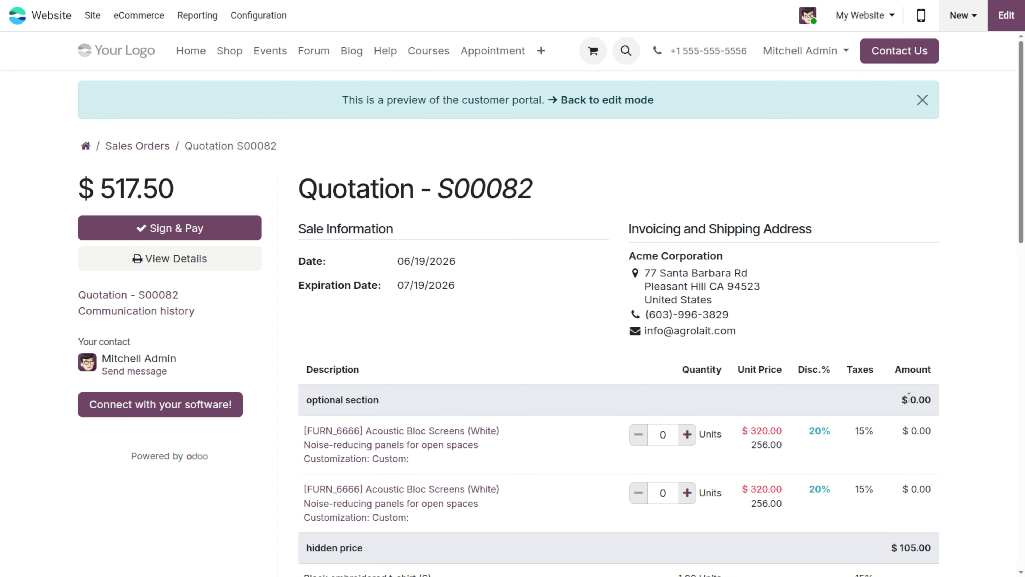
pyautogui.scroll(-4, 910, 396)
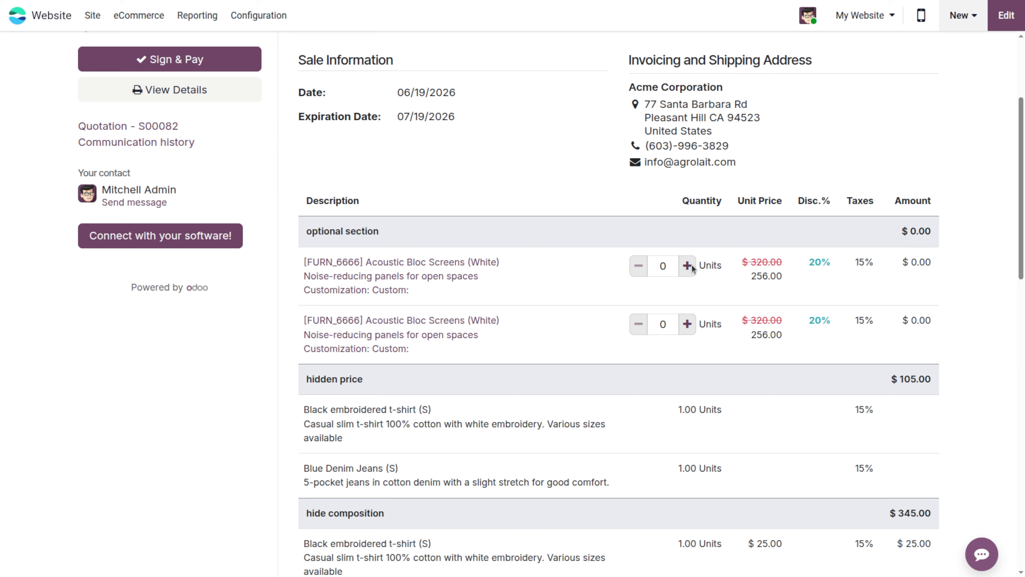
pyautogui.click(667, 266)
pyautogui.press('BackSpace')
pyautogui.write('1')
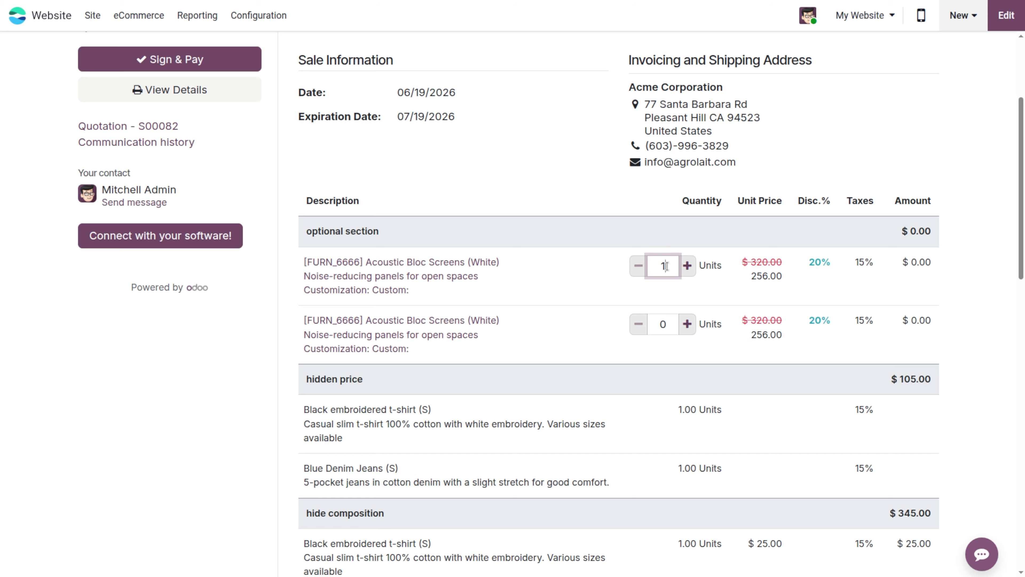
pyautogui.click(688, 300)
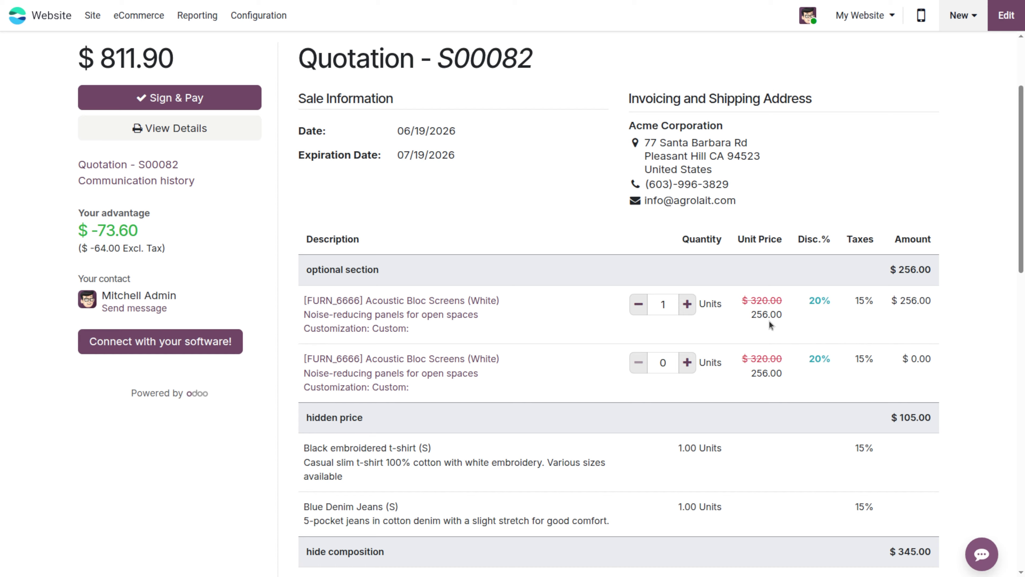
# - Set the quantity of the second optional Acoustic Bloc Screens line to 10
pyautogui.click(663, 362)
pyautogui.press('BackSpace')
pyautogui.write('10')
pyautogui.click(977, 353)
pyautogui.scroll(1, 720, 365)
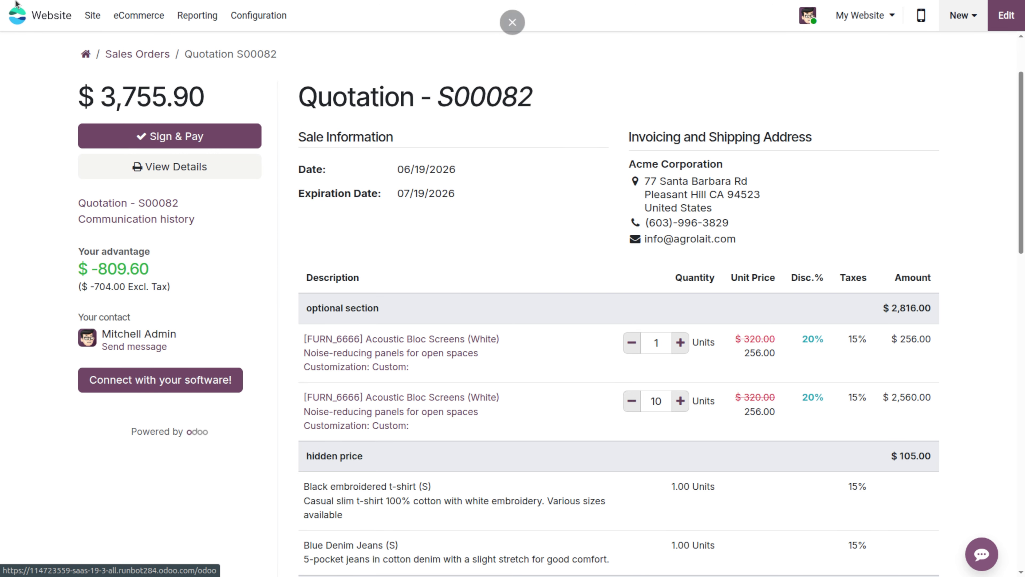
# - Leave the portal preview, return to the Sales app and reopen the same Acme Corporation quotation
pyautogui.click(15, 17)
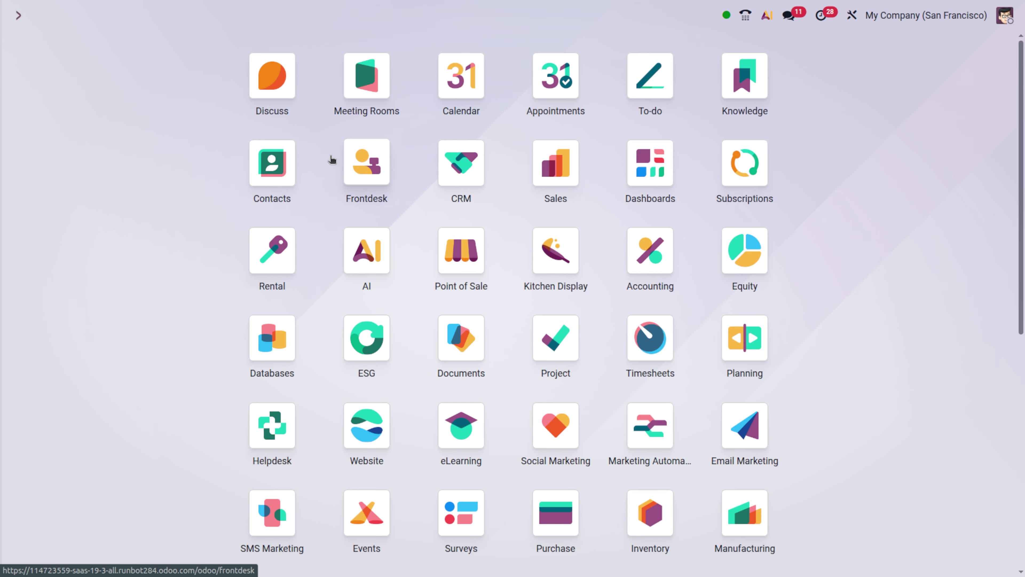
pyautogui.write('s')
pyautogui.press('Return')
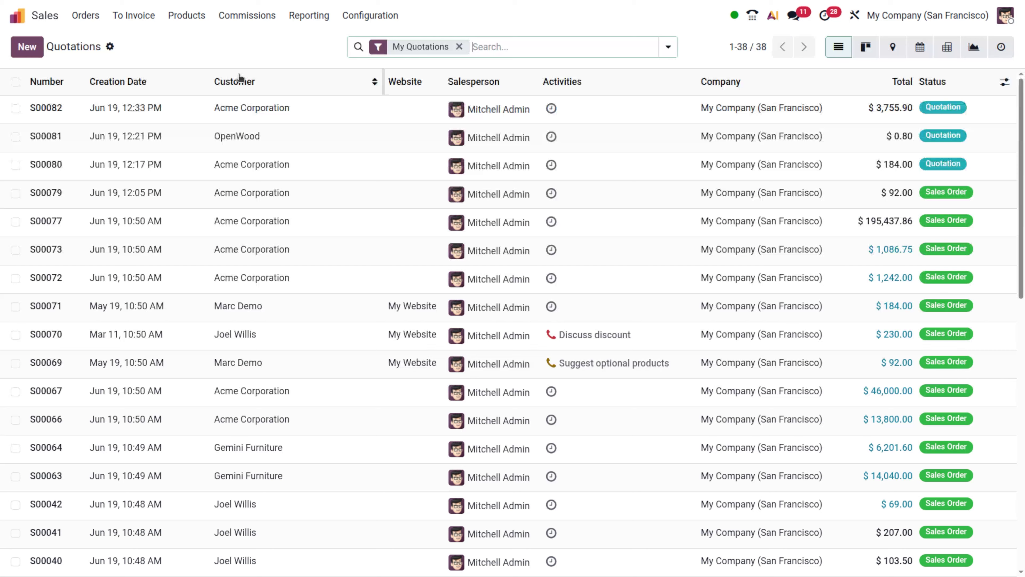
pyautogui.click(245, 106)
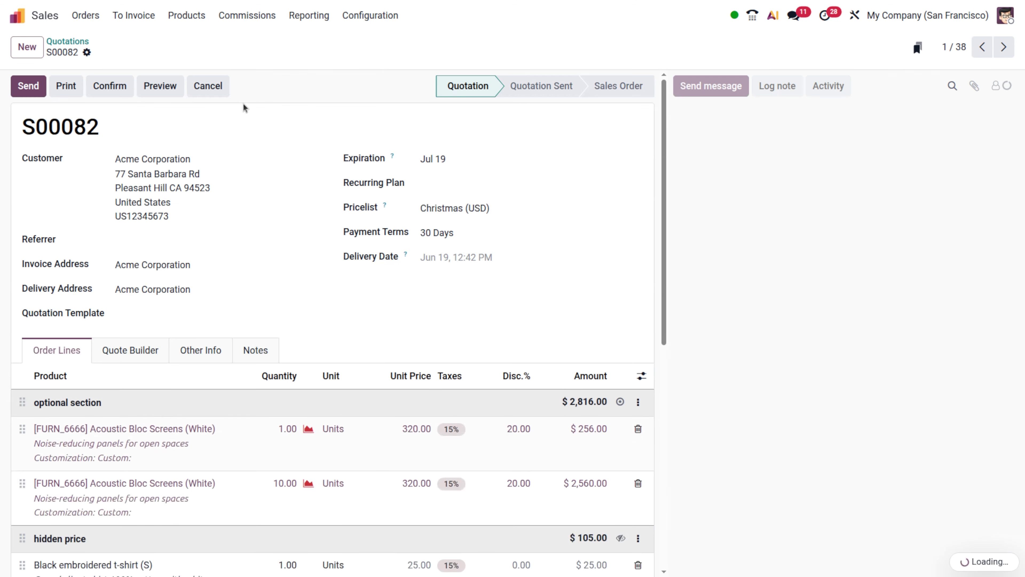
# - Show the prices of the "hidden price" section and hide them again
pyautogui.scroll(-4, 303, 382)
pyautogui.scroll(-2, 304, 382)
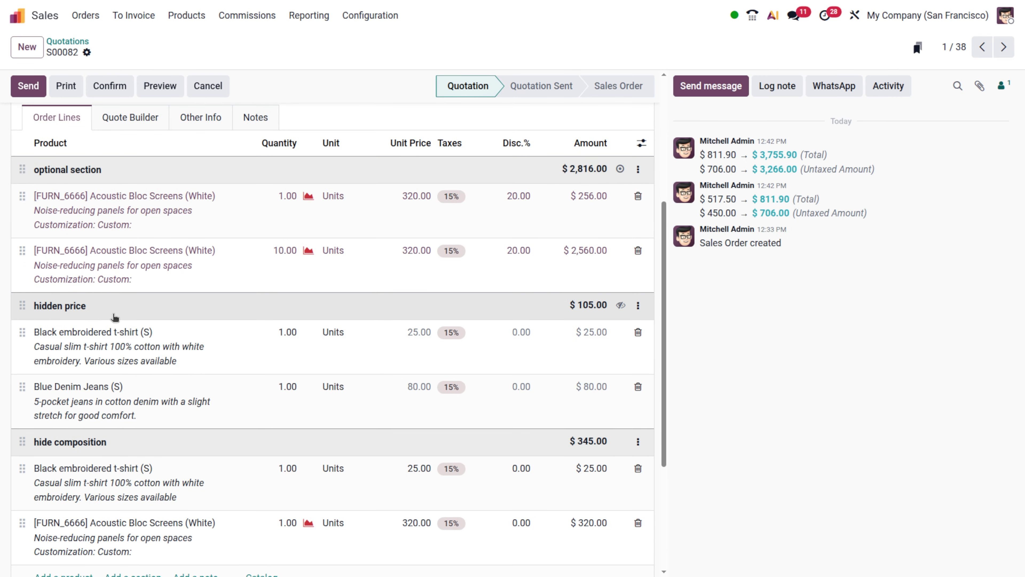
pyautogui.click(638, 307)
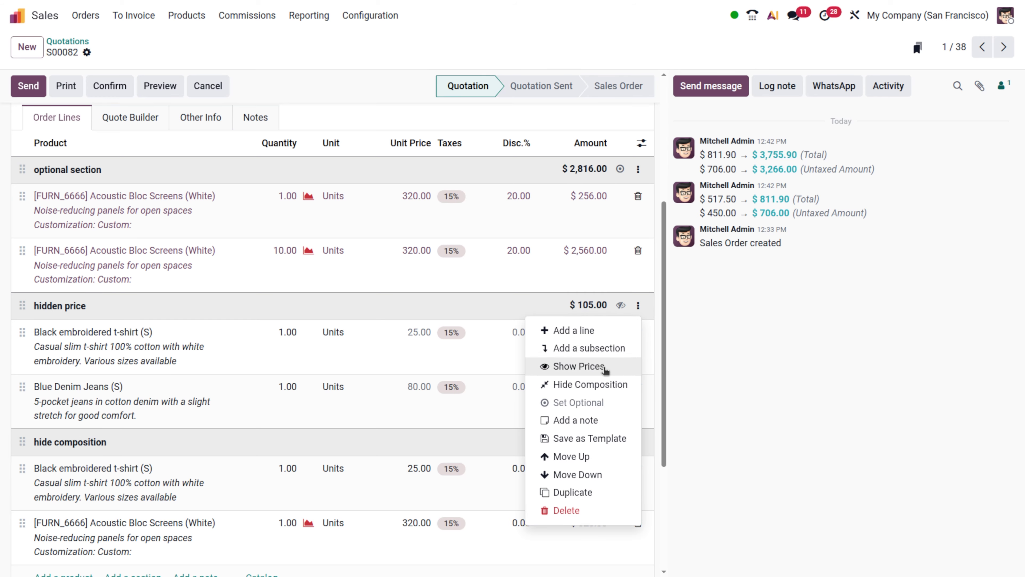
pyautogui.click(600, 365)
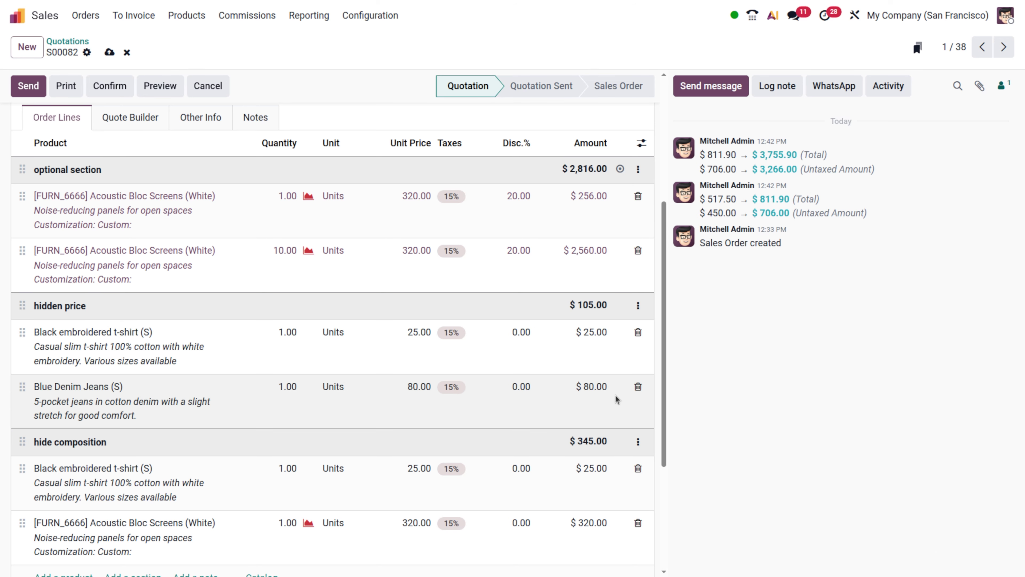
pyautogui.click(638, 306)
pyautogui.click(602, 367)
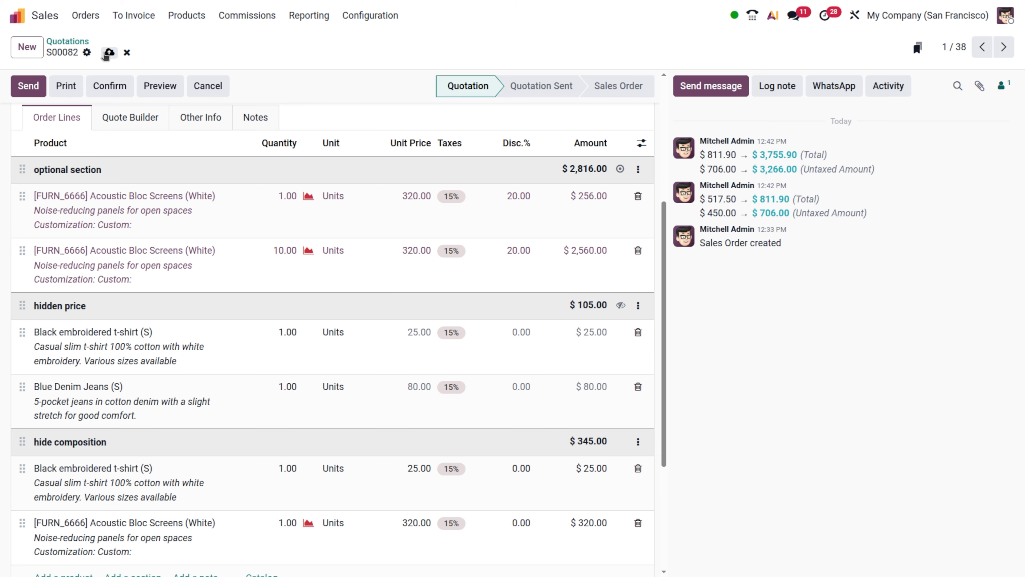
# - Save the quotation and examine how the "hidden price" section appears in the customer portal preview
pyautogui.click(109, 52)
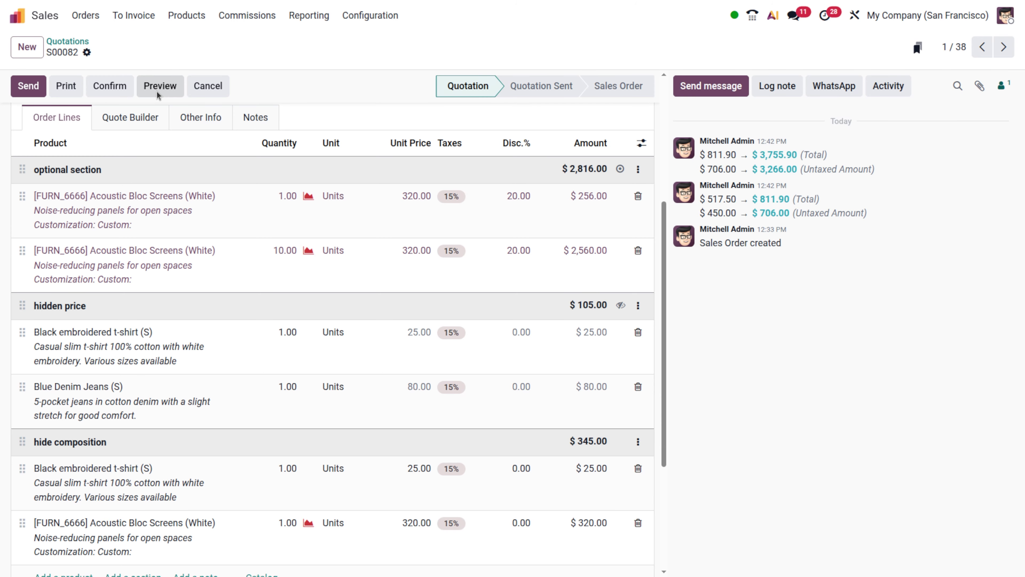
pyautogui.click(156, 91)
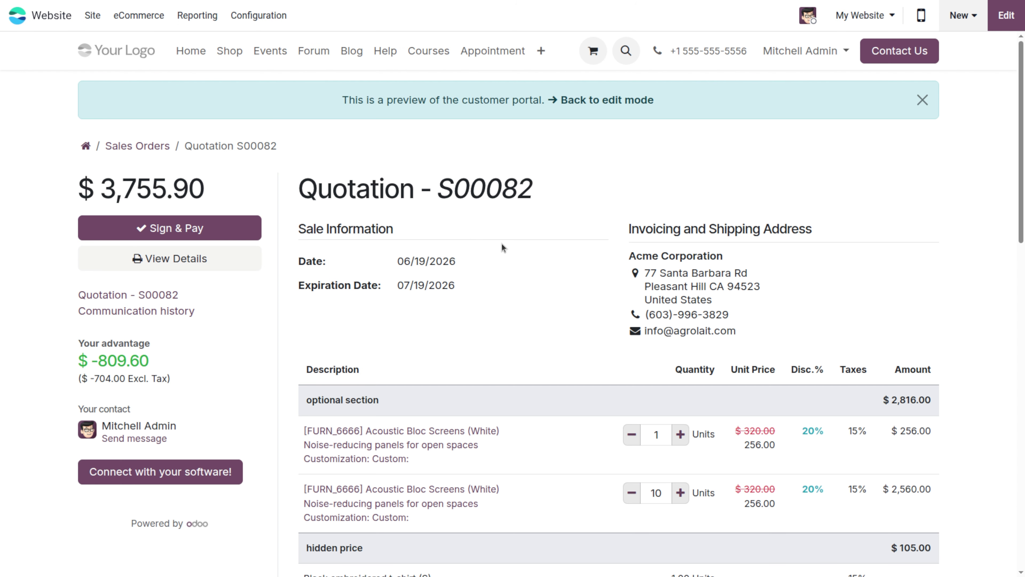
pyautogui.scroll(-6, 518, 440)
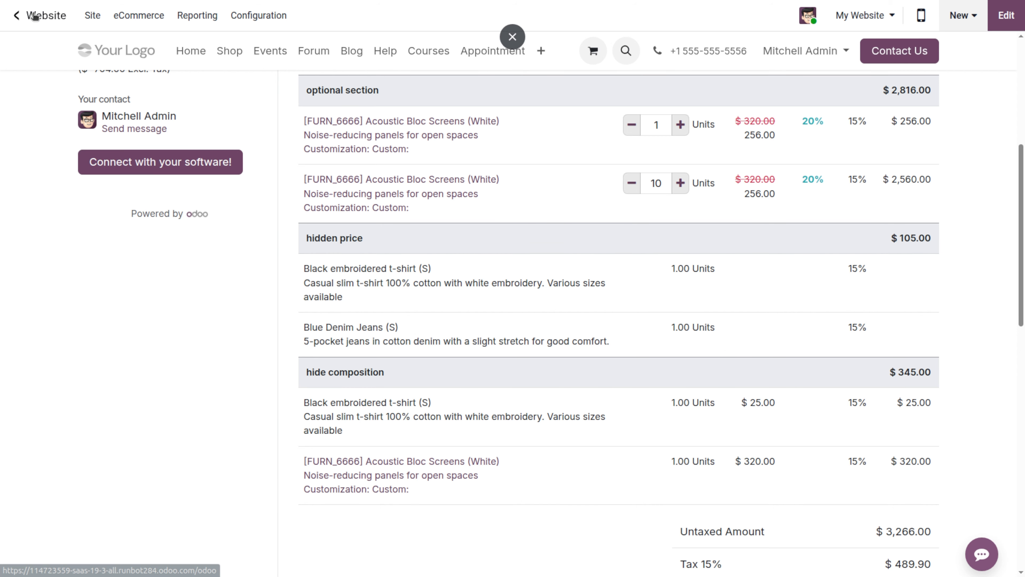
# - Go back to the Sales app from the preview and open the latest Acme Corporation quotation
pyautogui.click(30, 15)
pyautogui.write('sa')
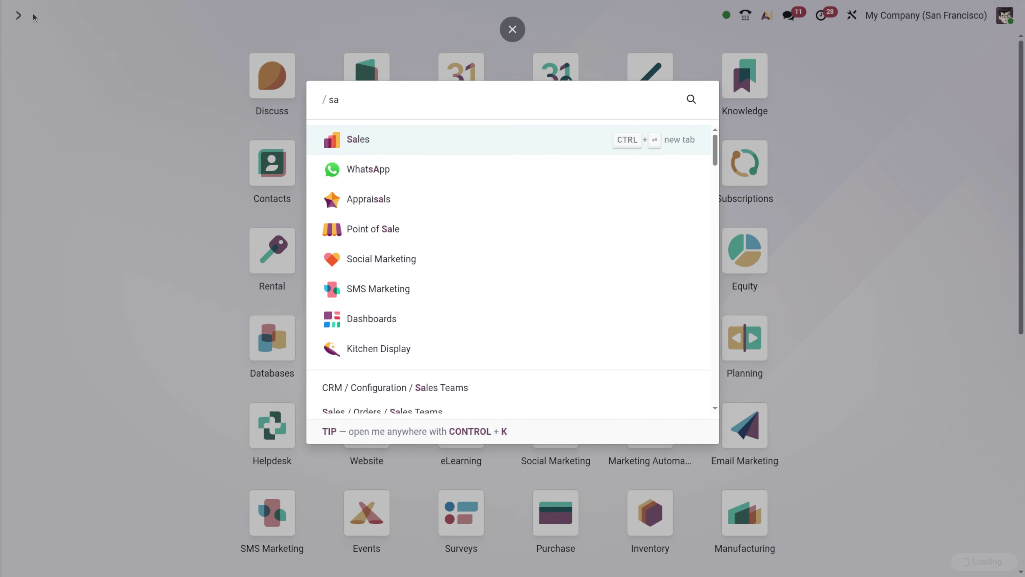
pyautogui.press('Return')
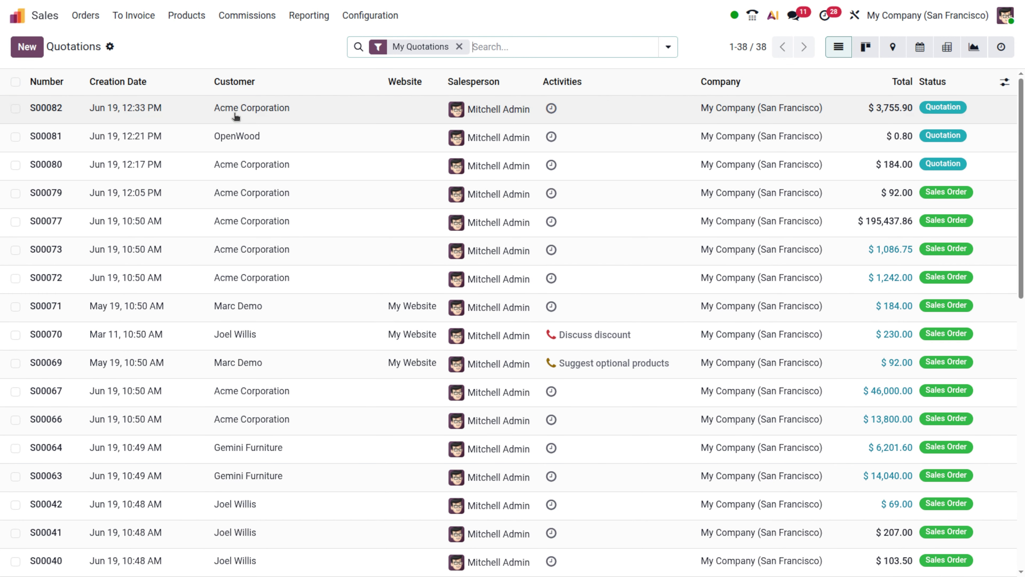
pyautogui.click(236, 117)
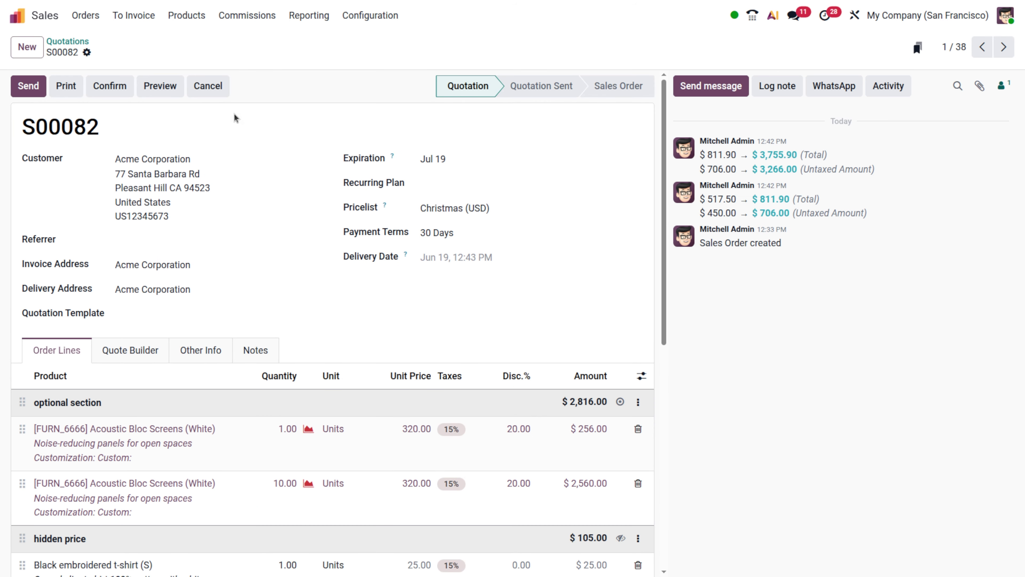
# - Hide the composition of the "hide composition" section and save the quotation
pyautogui.scroll(-8, 284, 422)
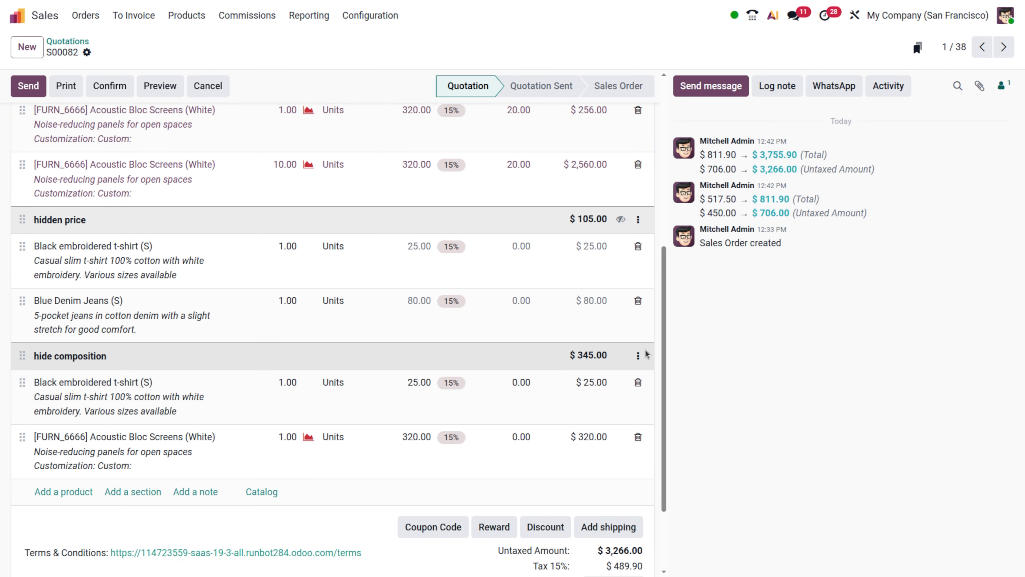
pyautogui.click(638, 355)
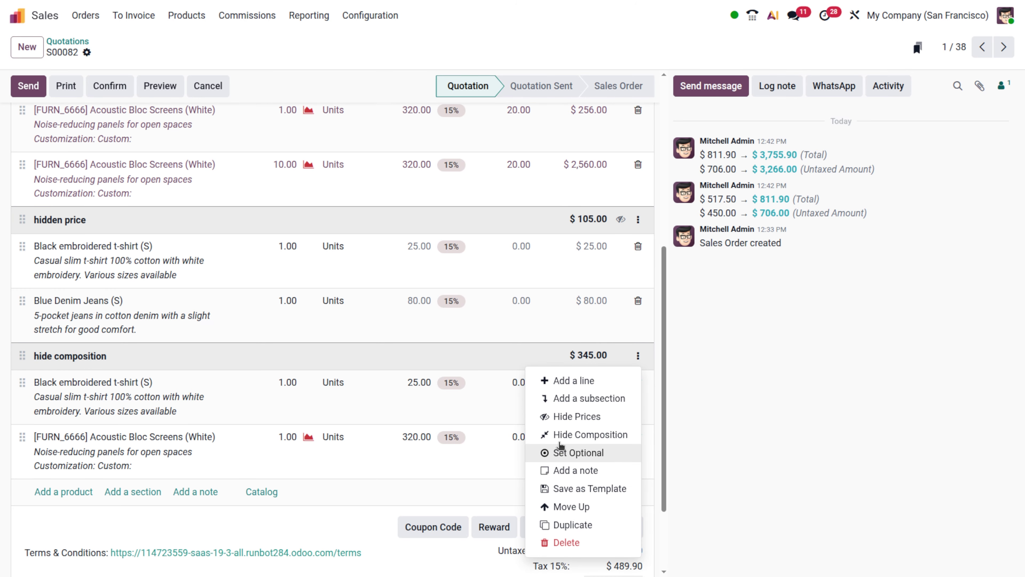
pyautogui.click(560, 436)
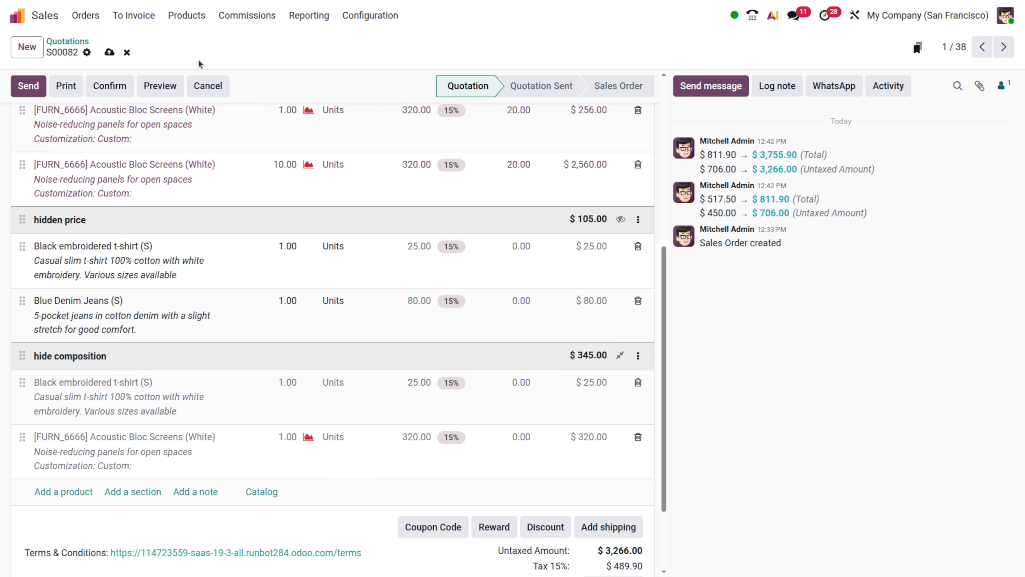
pyautogui.click(109, 52)
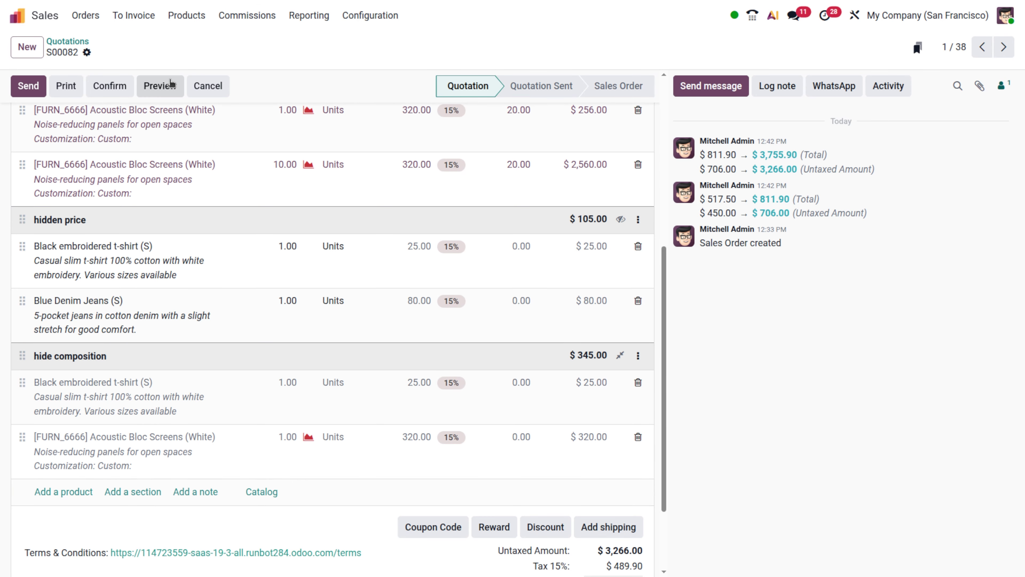
# - Examine the "hide composition" section in the customer portal preview and return to the overview of all apps
pyautogui.click(171, 84)
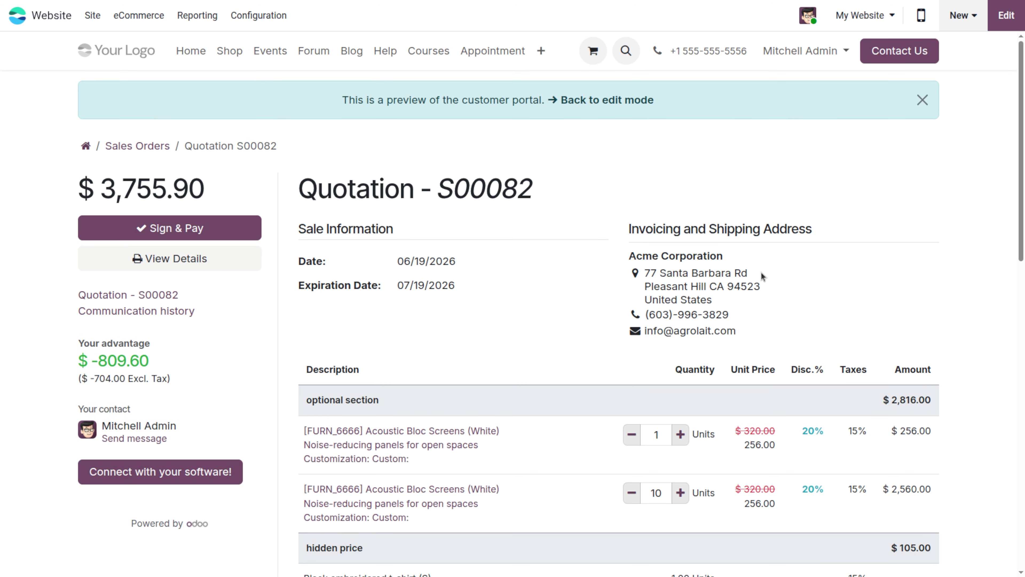
pyautogui.scroll(-5, 568, 402)
pyautogui.scroll(-1, 569, 405)
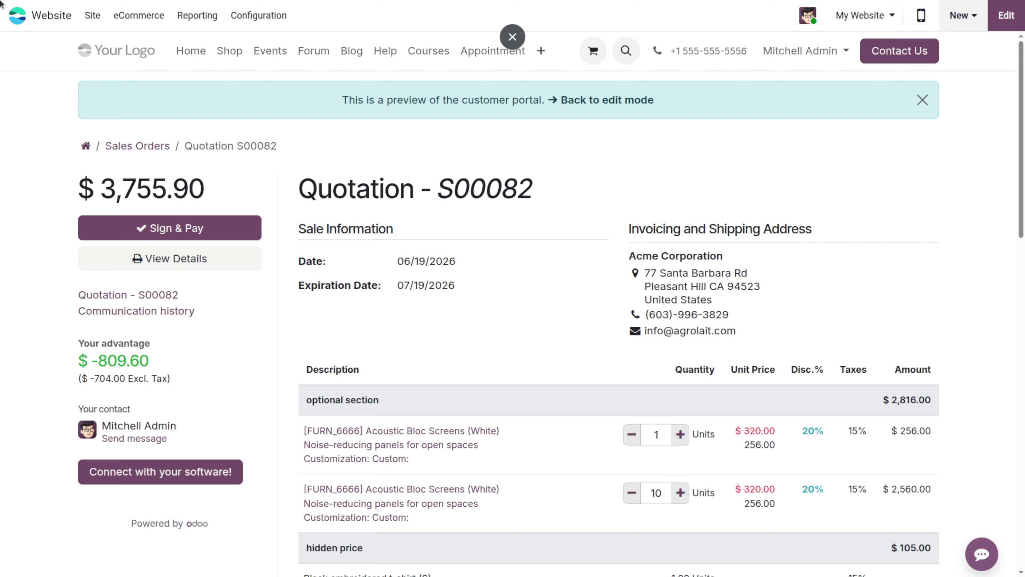
pyautogui.click(17, 16)
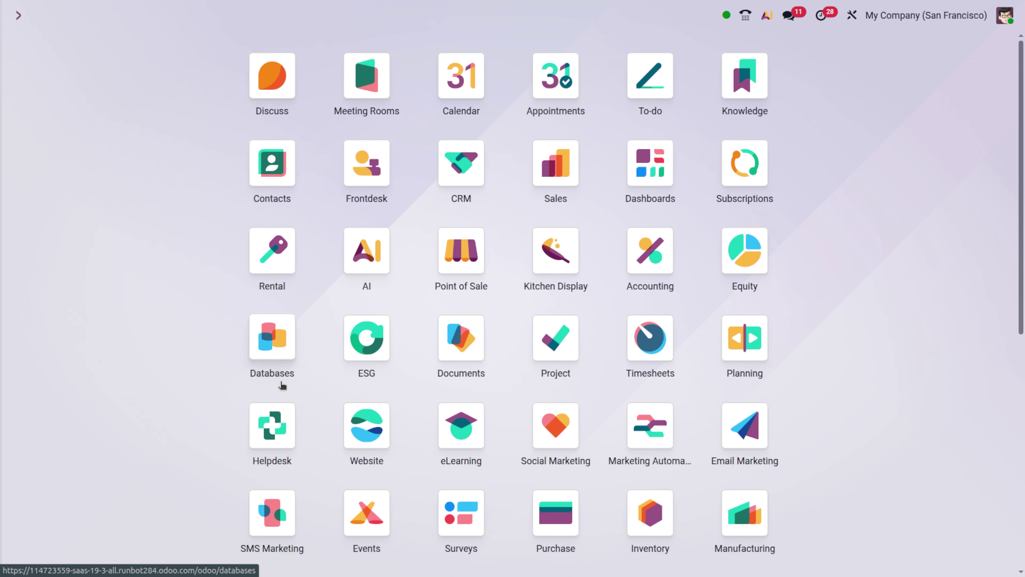
# - Go to the Sales app and open the most recent Acme Corporation quotation
pyautogui.write('sa')
pyautogui.press('Return')
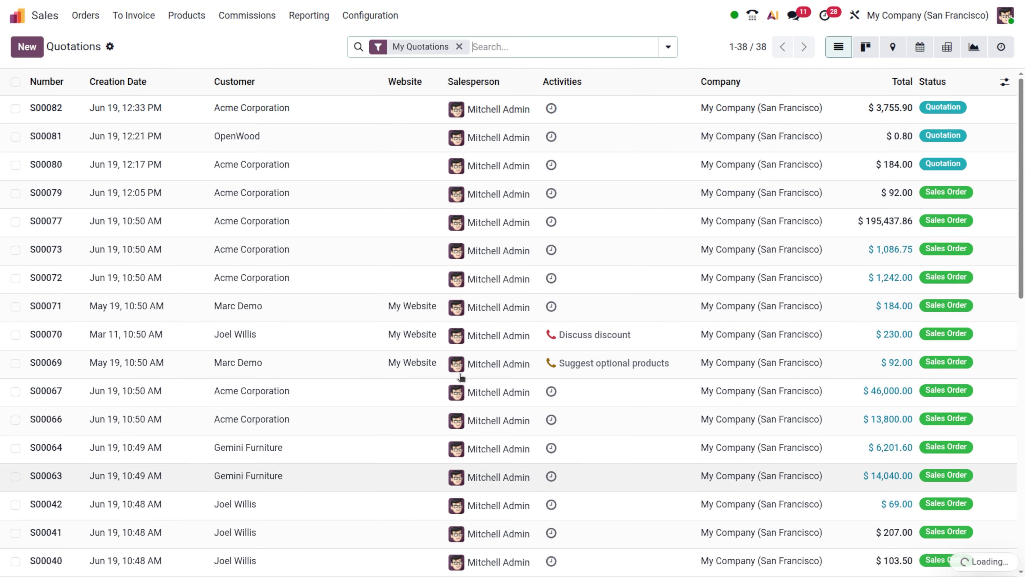
pyautogui.click(332, 100)
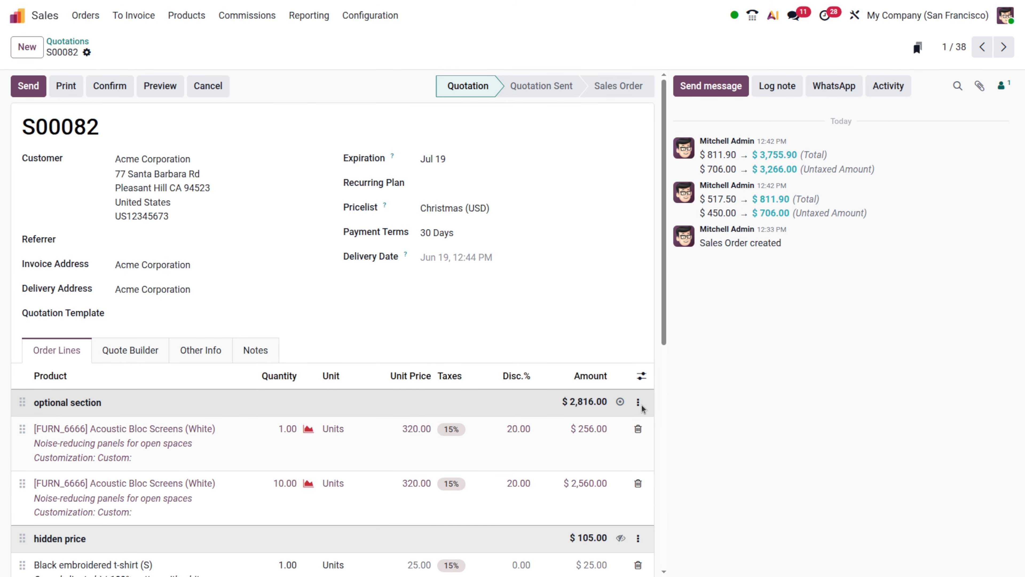
# - Show the composition of the "hide composition" section in the quotation's order lines
pyautogui.scroll(-6, 525, 493)
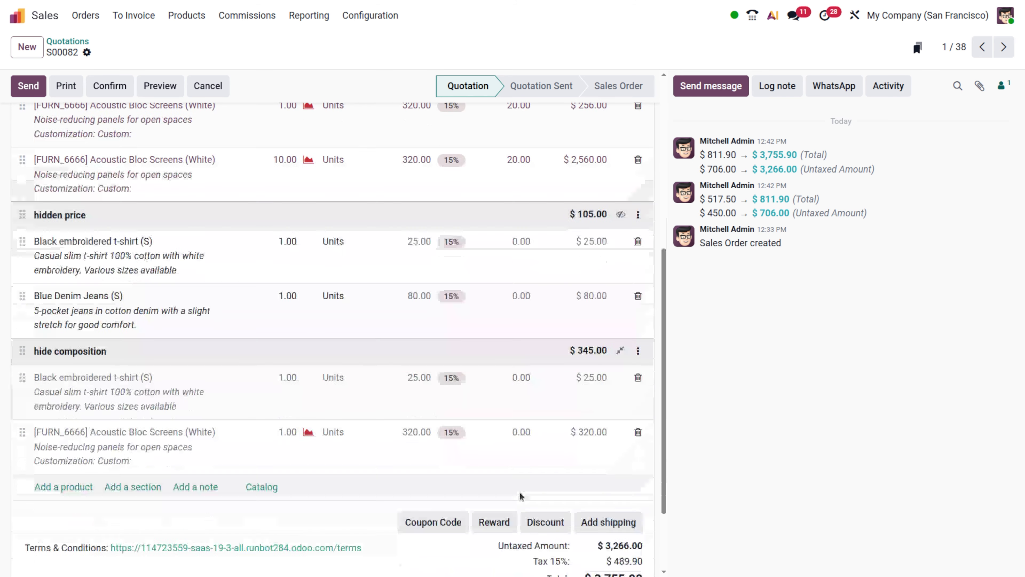
pyautogui.click(638, 332)
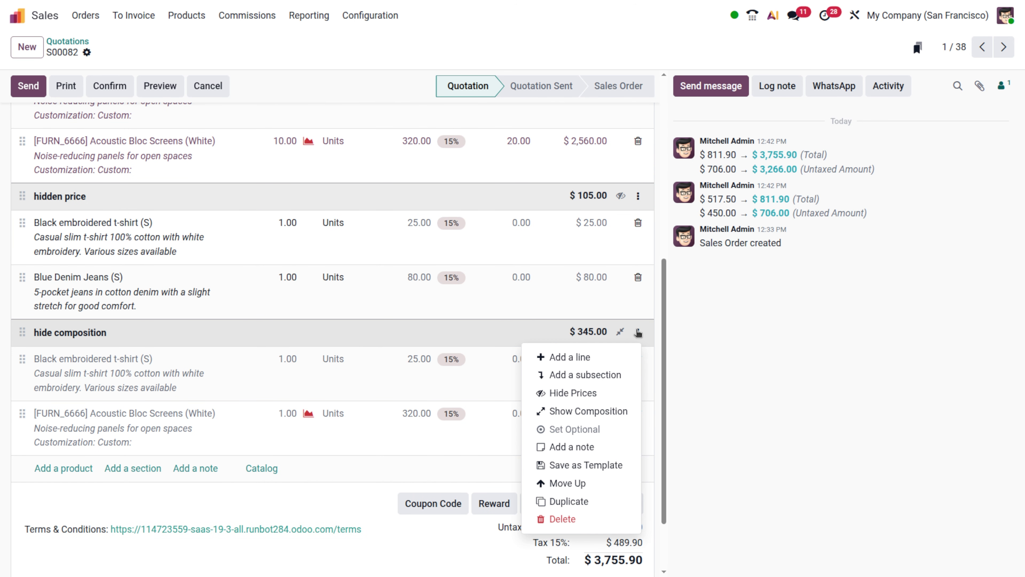
pyautogui.click(561, 412)
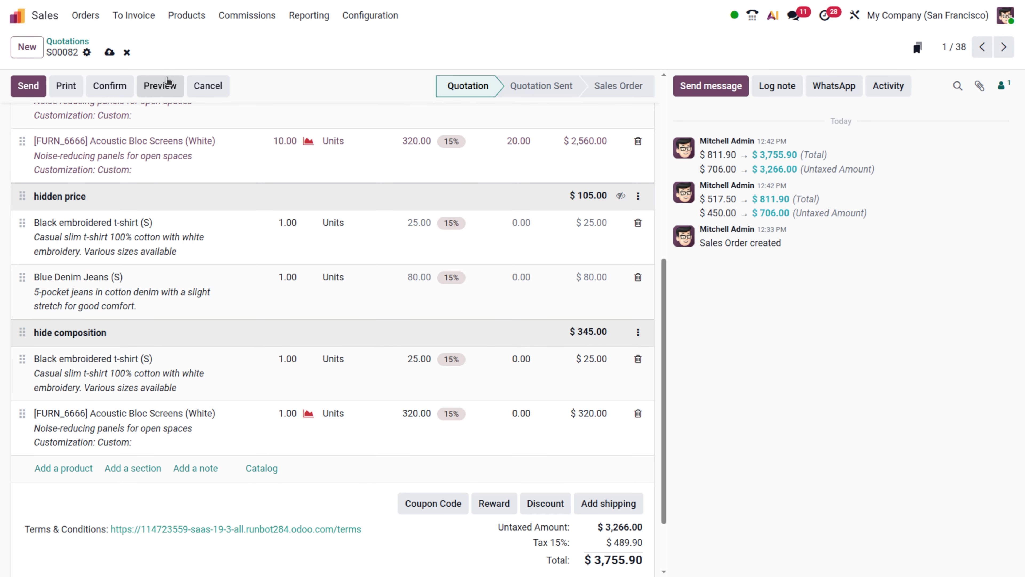
# - Preview the quotation in the customer portal and examine the lines and prices of the "hide composition" section
pyautogui.click(168, 81)
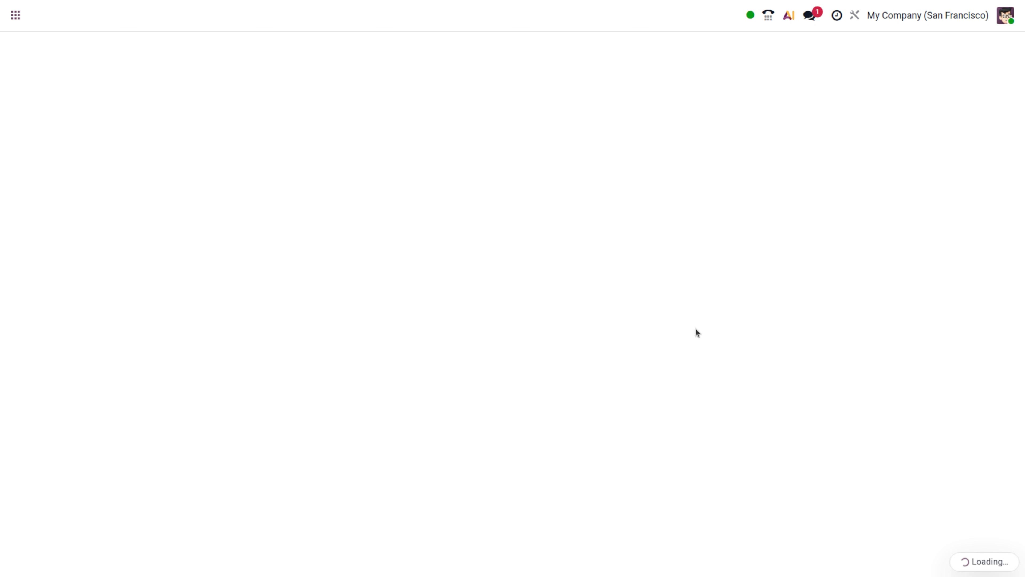
pyautogui.scroll(-10, 694, 329)
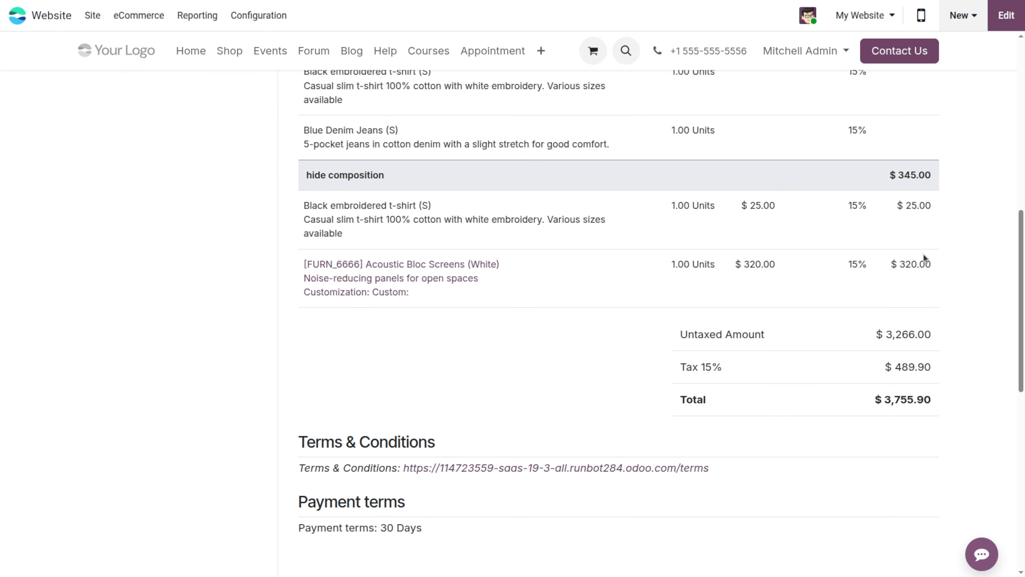
pyautogui.scroll(10, 658, 369)
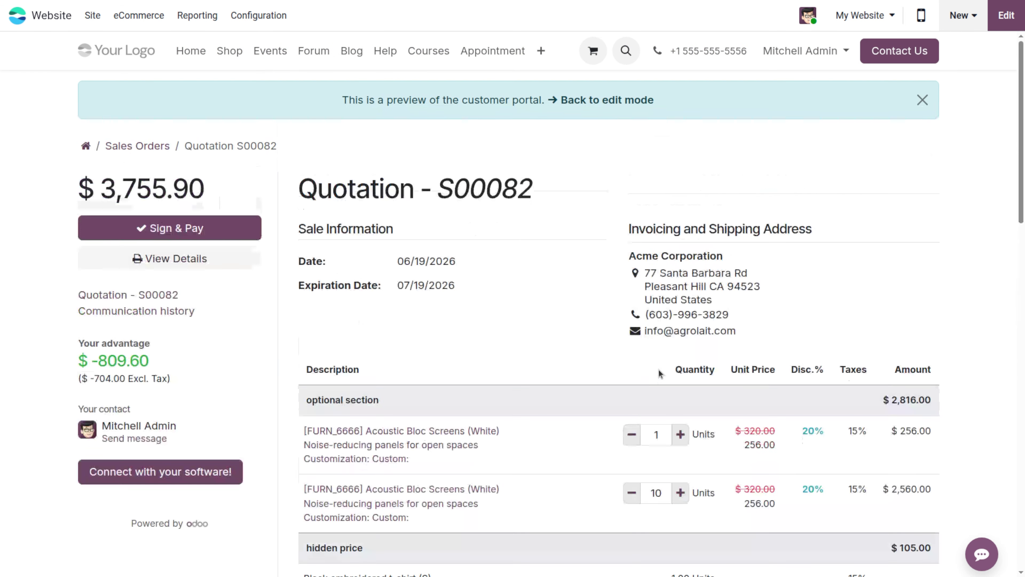